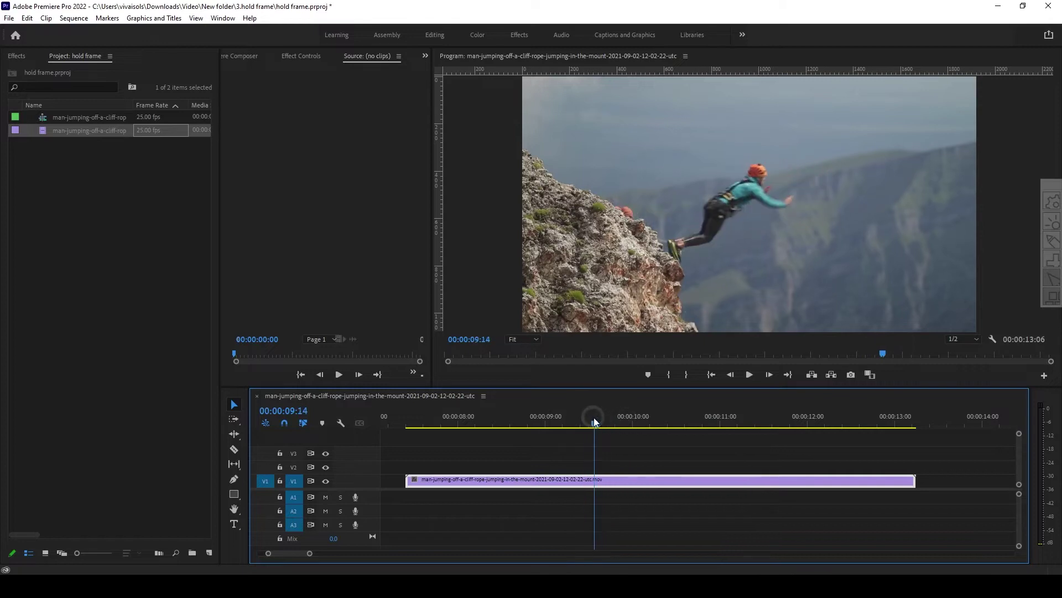
# Step the playhead frame by frame to 00:00:09:24, just after the jumper leaves the cliff.
pyautogui.press('Right')
pyautogui.press('Right')
pyautogui.press('Right')
pyautogui.press('Right')
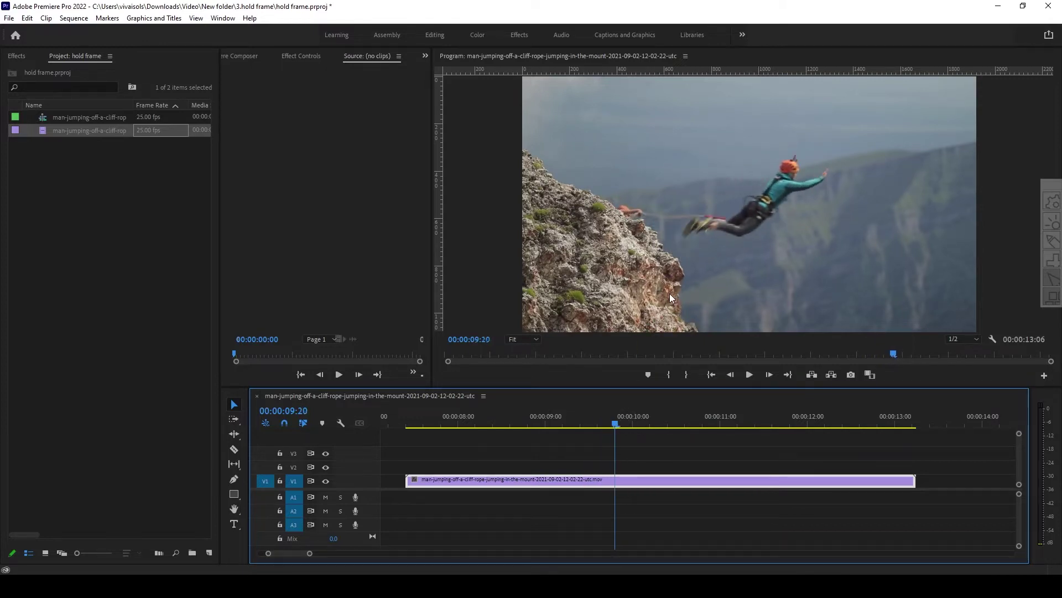
pyautogui.press('Right')
pyautogui.press('Right')
pyautogui.press('Right')
pyautogui.press('Right')
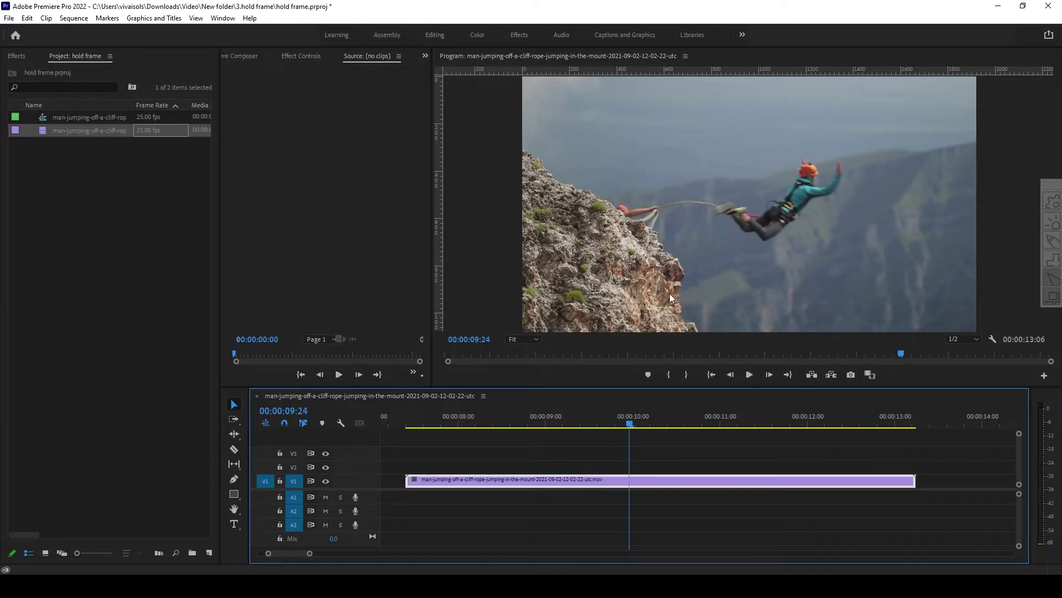
pyautogui.rightClick(633, 482)
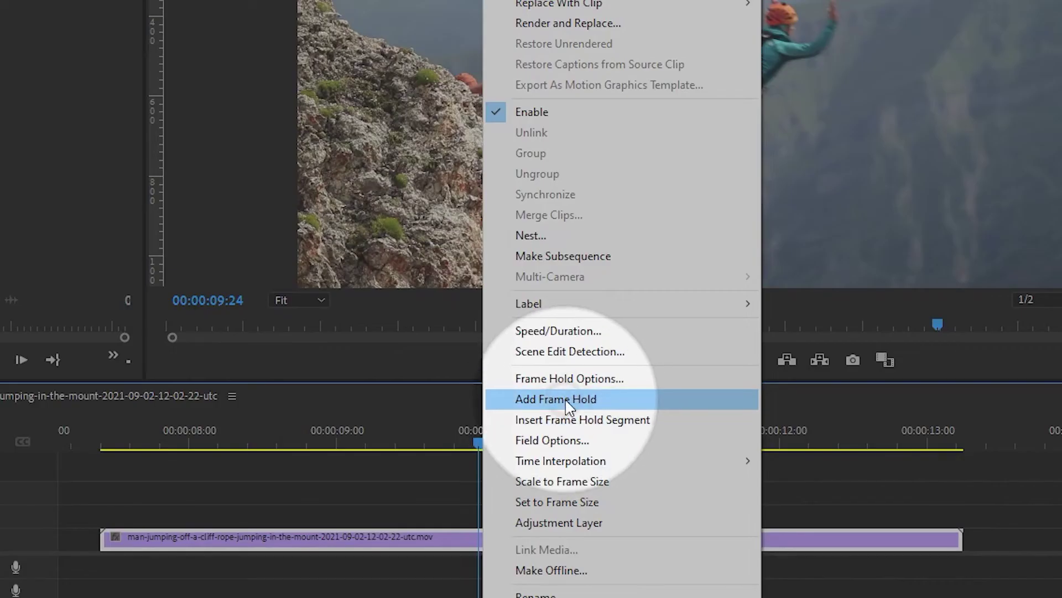
pyautogui.click(570, 405)
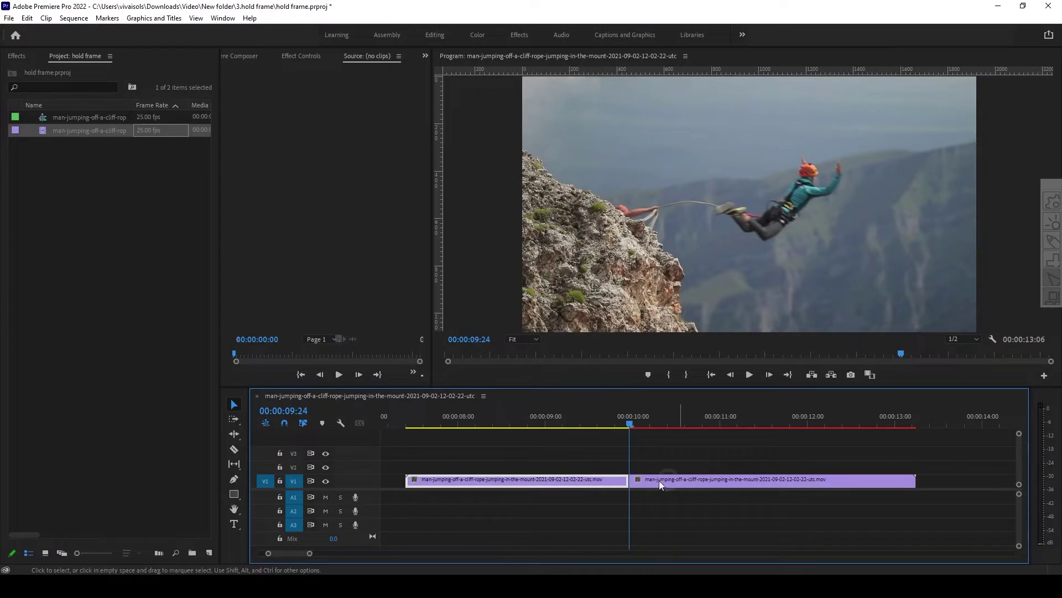
pyautogui.press('space')
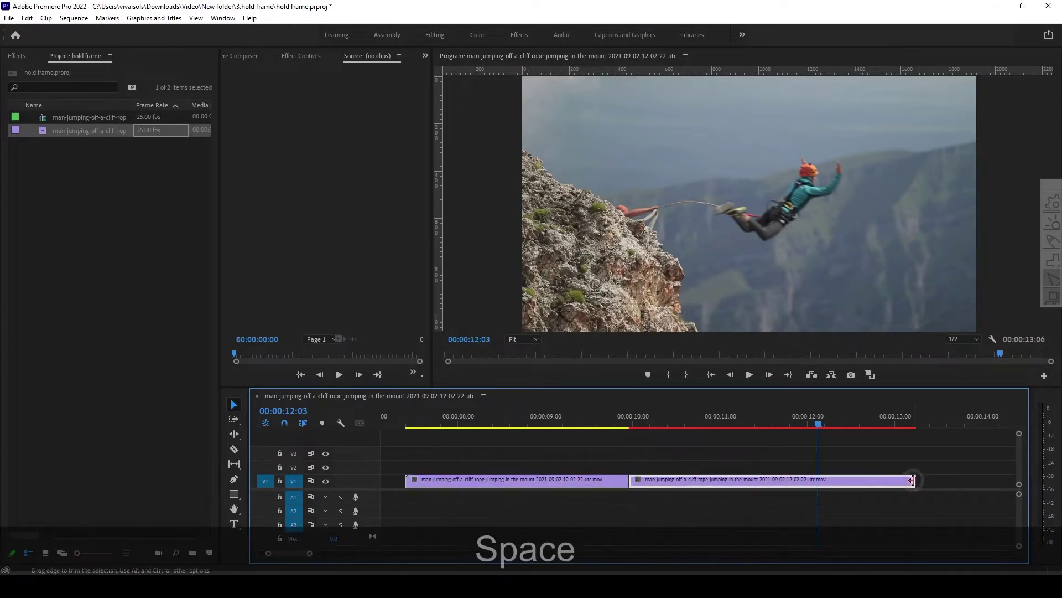
pyautogui.moveTo(914, 479); pyautogui.dragTo(687, 470)
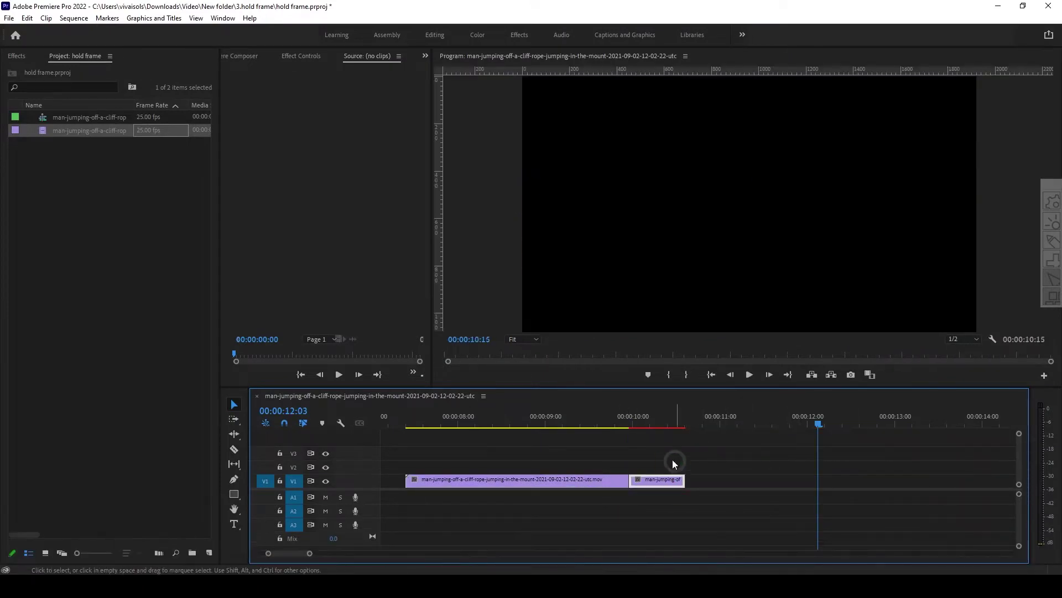
pyautogui.click(586, 419)
pyautogui.hotkey('ctrl', 'z')
pyautogui.hotkey('ctrl', 'z')
pyautogui.rightClick(646, 476)
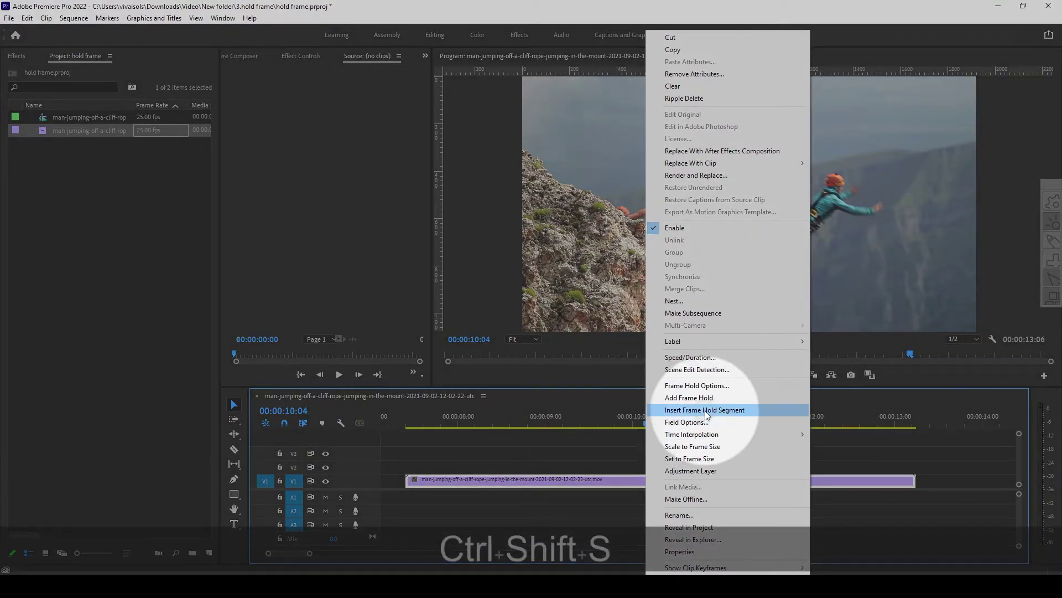
pyautogui.click(705, 411)
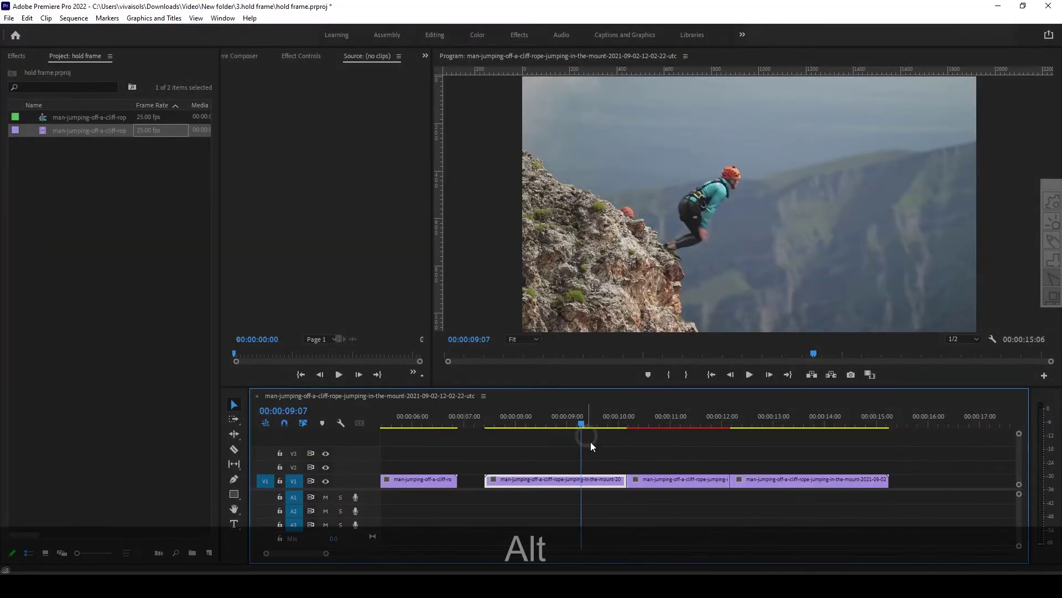
pyautogui.press('space')
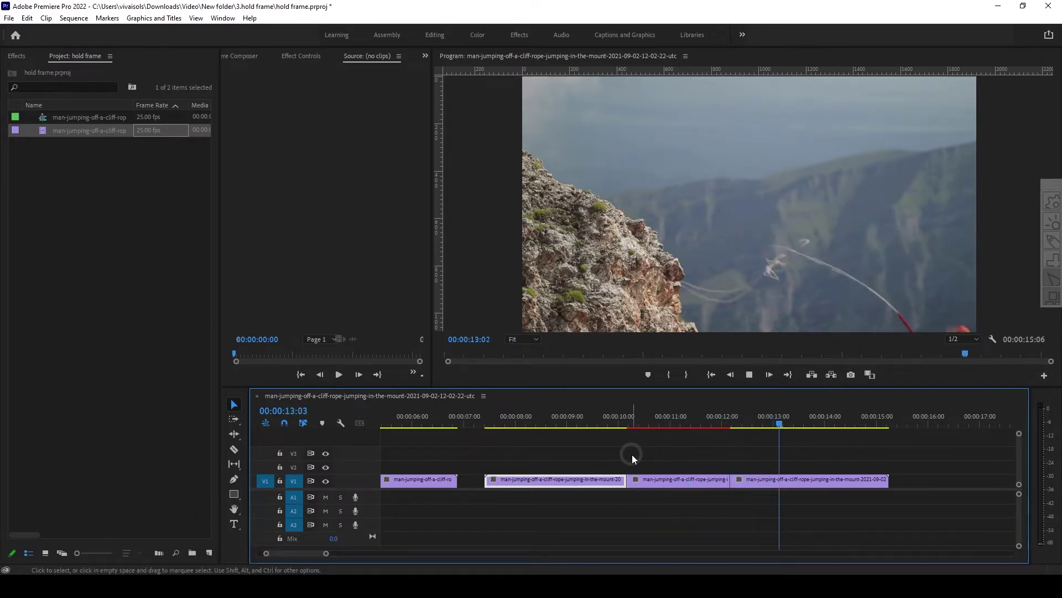
pyautogui.press('space')
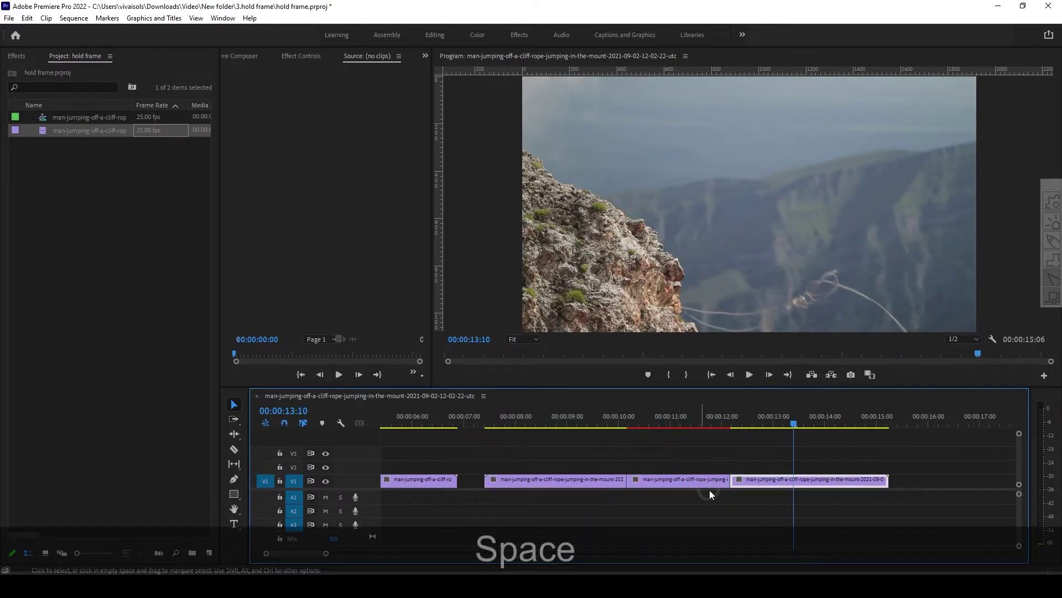
pyautogui.moveTo(731, 480); pyautogui.dragTo(664, 481)
# Undo the hold segment edits and export the 00:00:10:05 frame as a PNG into the project.
pyautogui.hotkey('ctrl', 'alt', 'z')
pyautogui.hotkey('ctrl', 'alt', 'z')
pyautogui.hotkey('ctrl', 'alt', 'z')
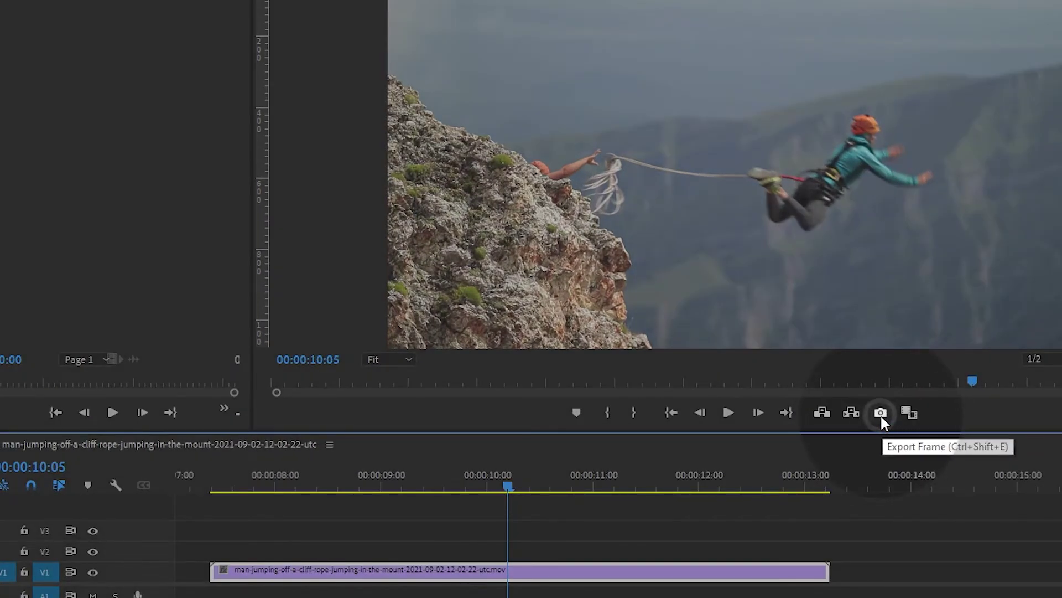
pyautogui.click(881, 415)
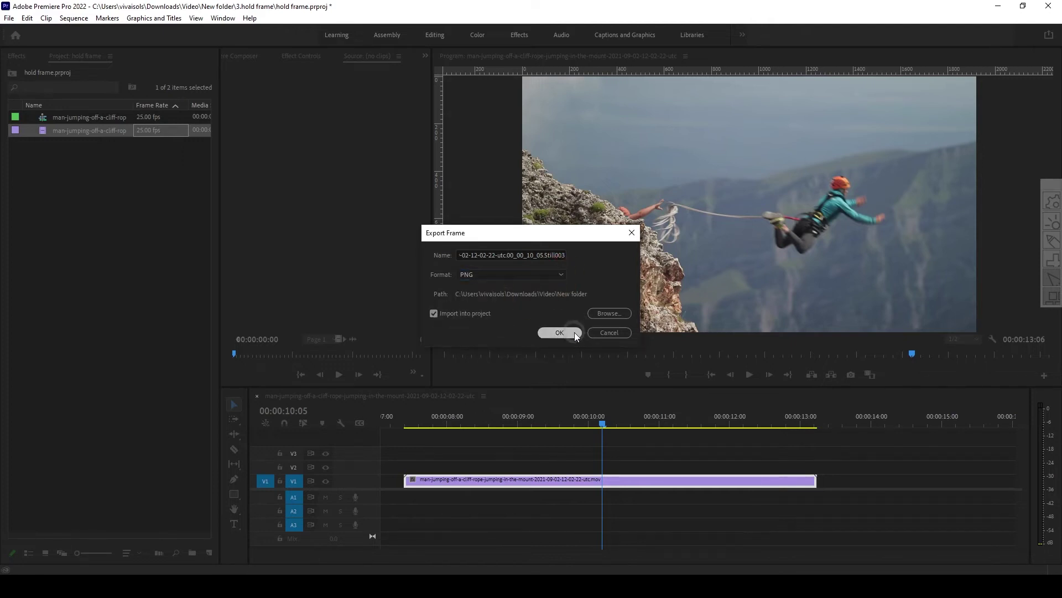
pyautogui.click(560, 333)
pyautogui.press('space')
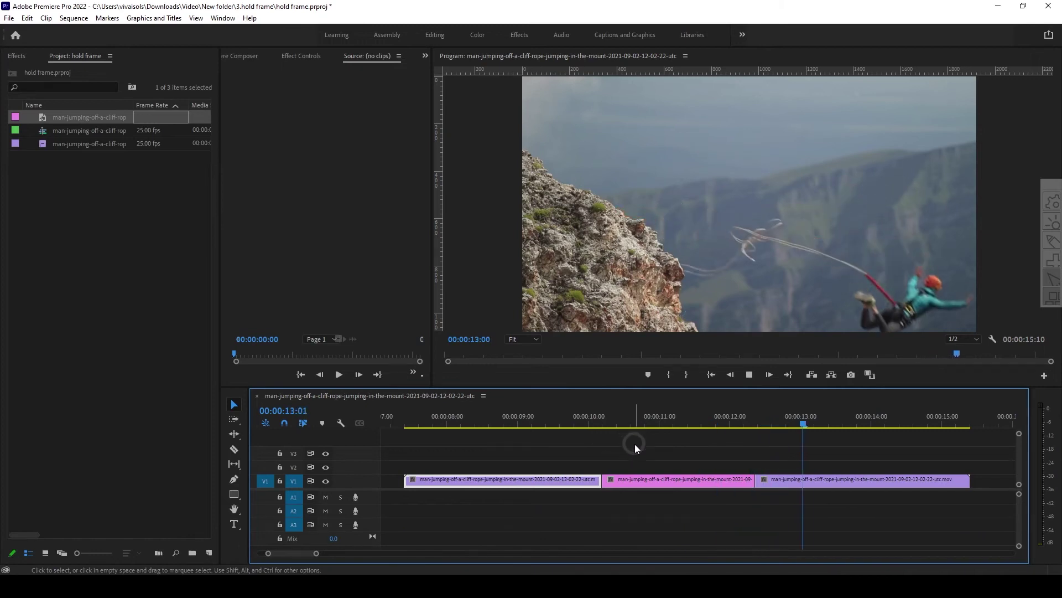
# Save the project and ripple-trim the PNG still shorter so the next clip closes up.
pyautogui.press('space')
pyautogui.hotkey('ctrl', 's')
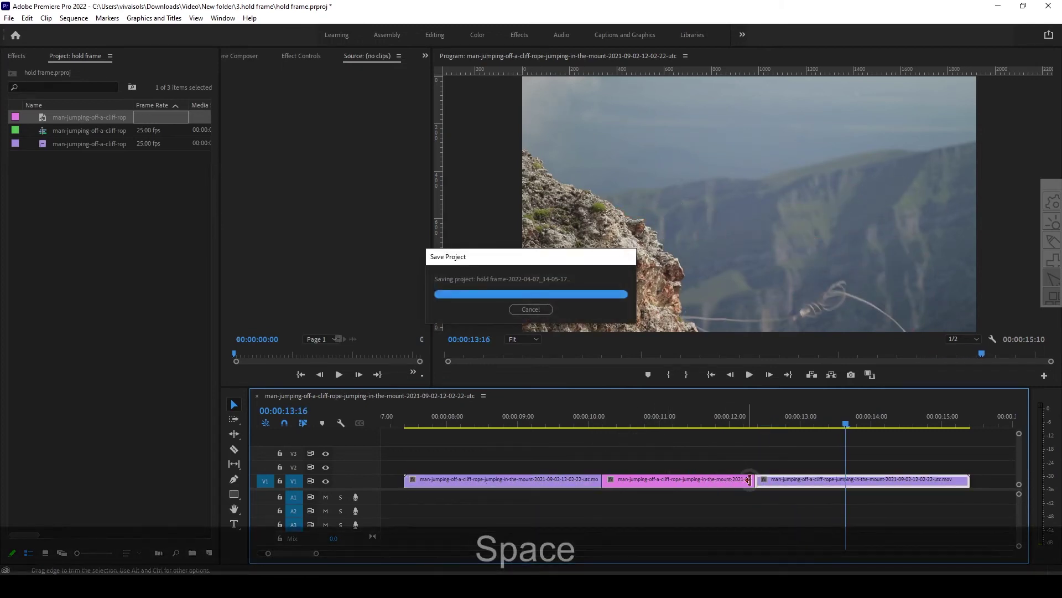
pyautogui.moveTo(750, 481); pyautogui.dragTo(656, 480)
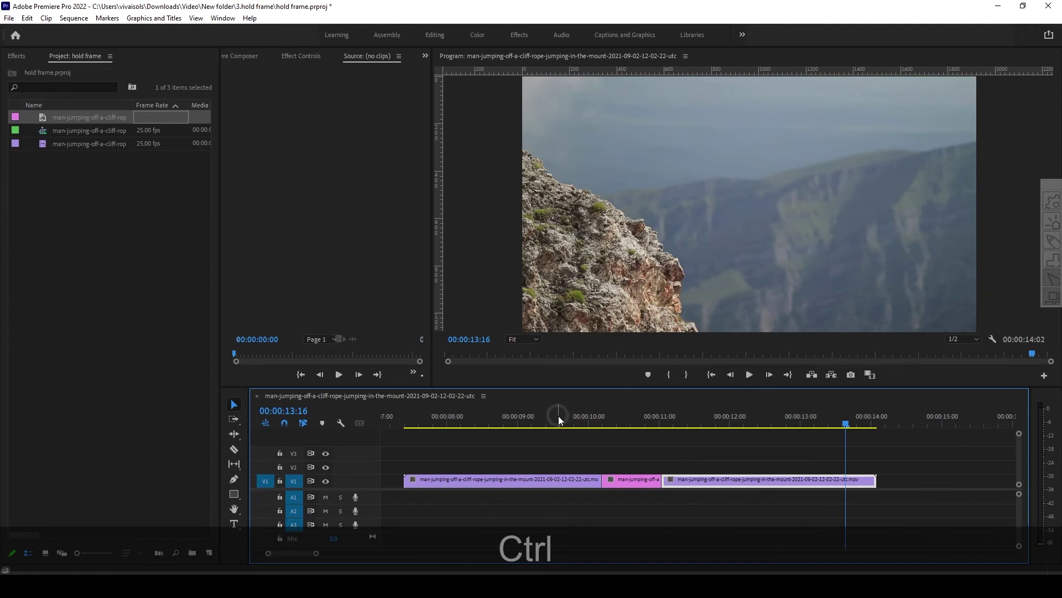
# Play the sequence from just before the still to review the shortened hold.
pyautogui.click(545, 416)
pyautogui.press('space')
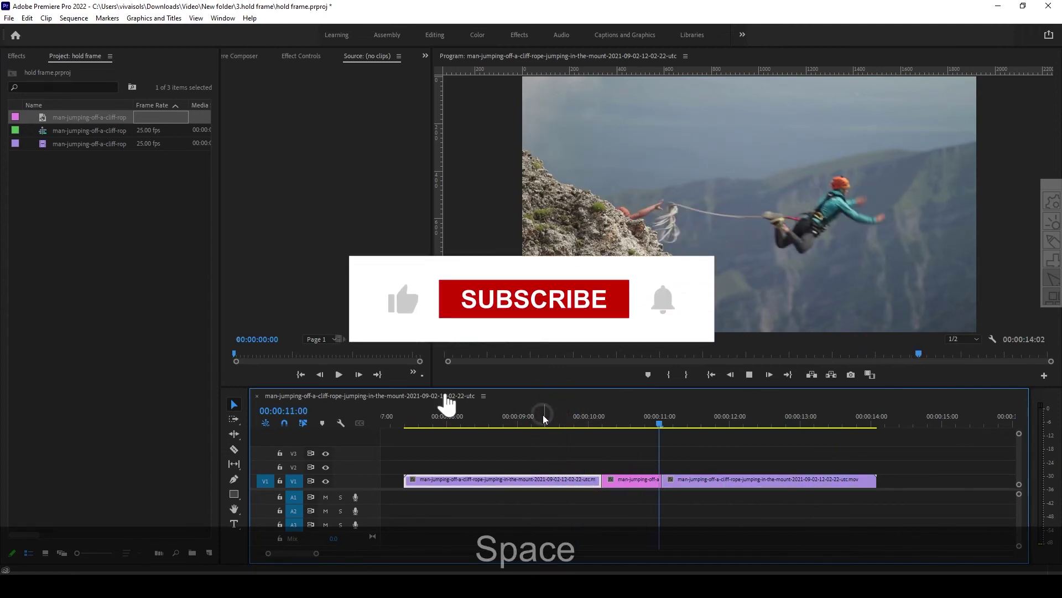
pyautogui.press('space')
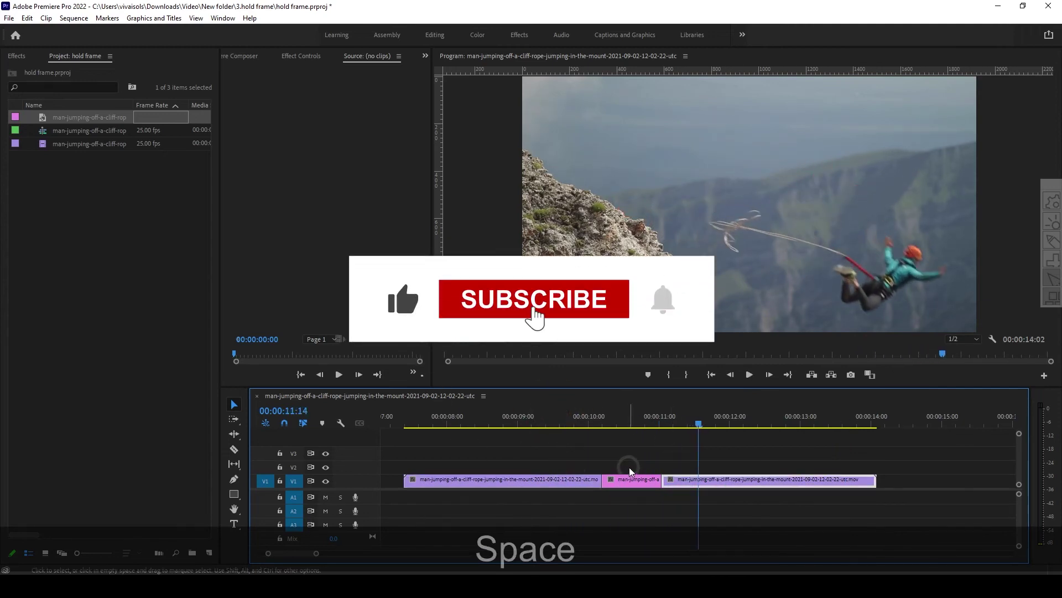